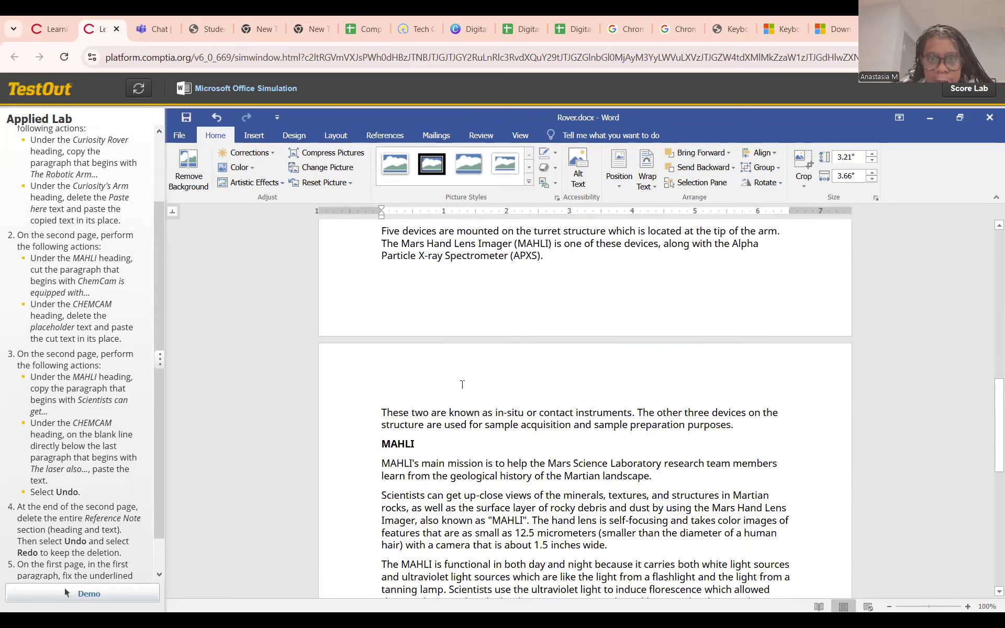
pyautogui.scroll(2, 462, 385)
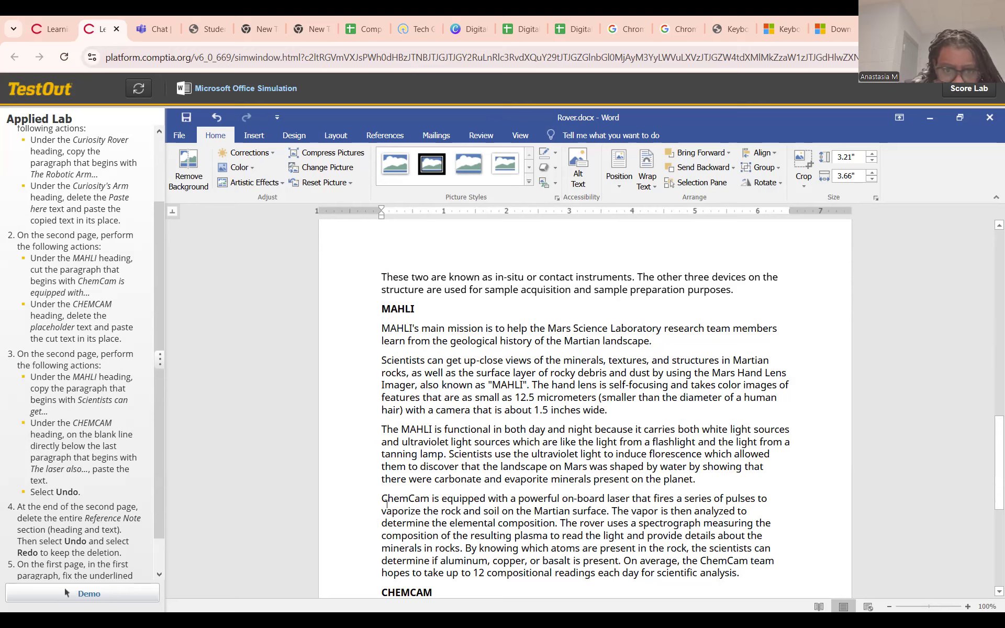
pyautogui.scroll(-2, 385, 507)
pyautogui.scroll(-2, 386, 505)
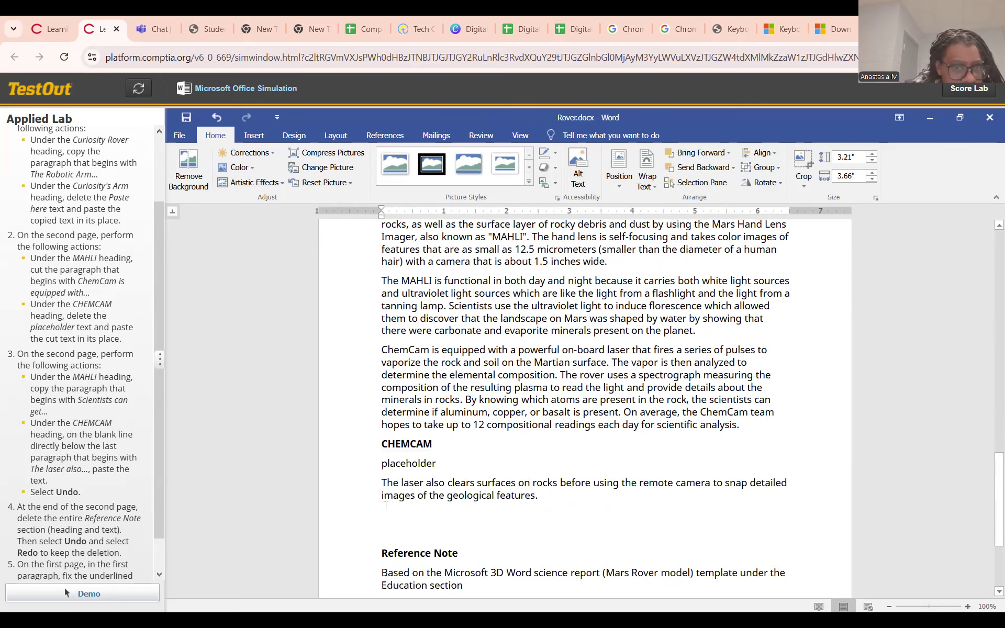
pyautogui.moveTo(379, 356); pyautogui.dragTo(743, 428)
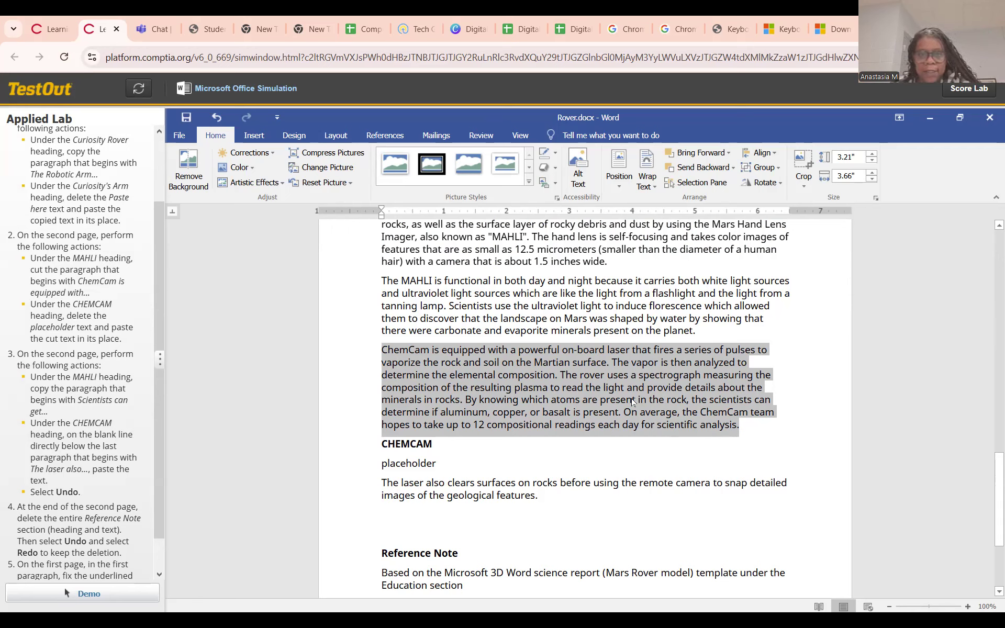
pyautogui.hotkey('ctrl', 'x')
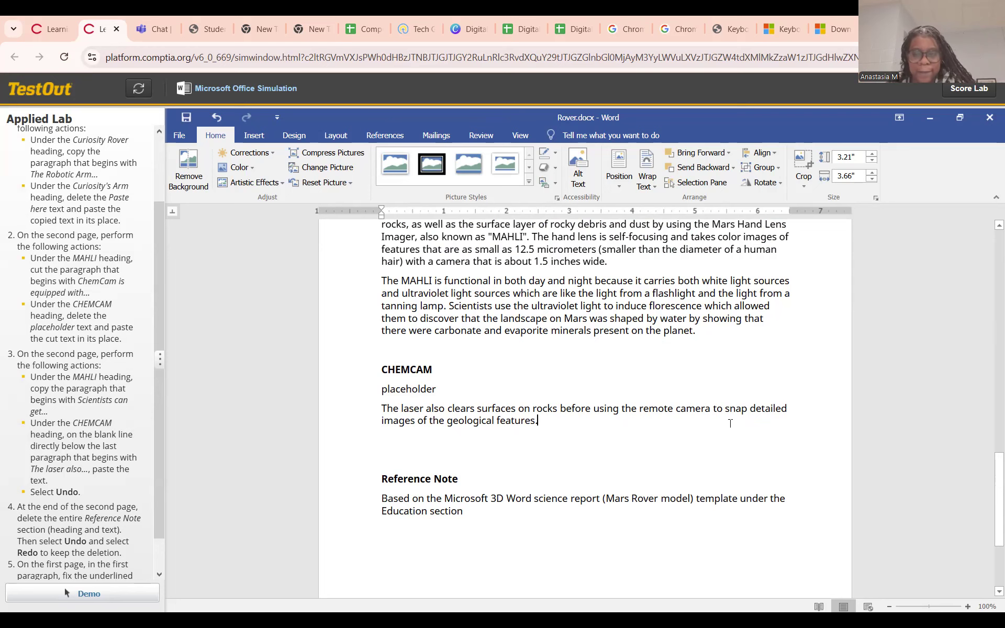
pyautogui.hotkey('ctrl', 'z')
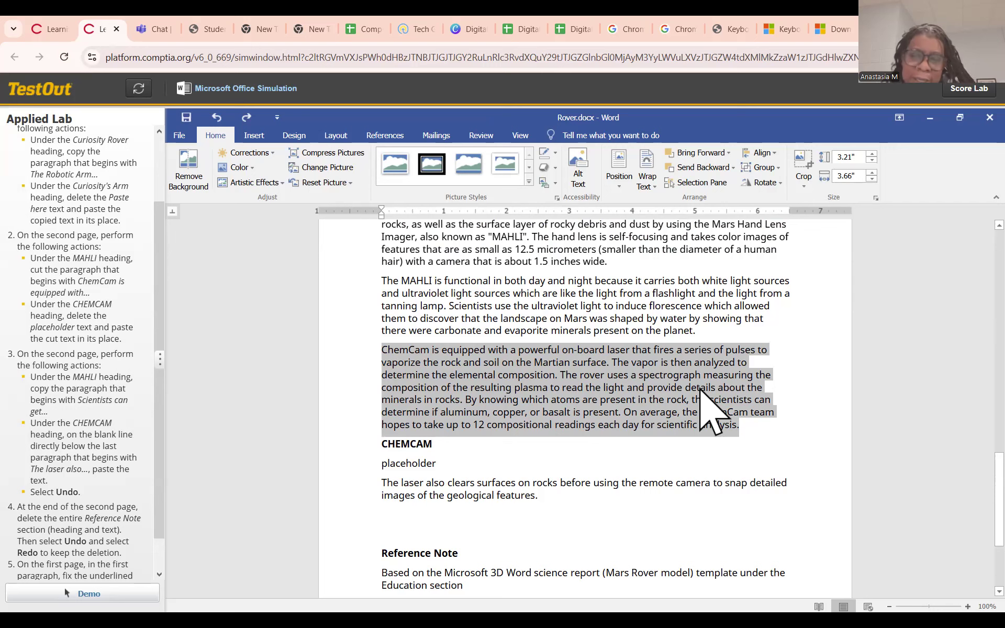
pyautogui.click(668, 425)
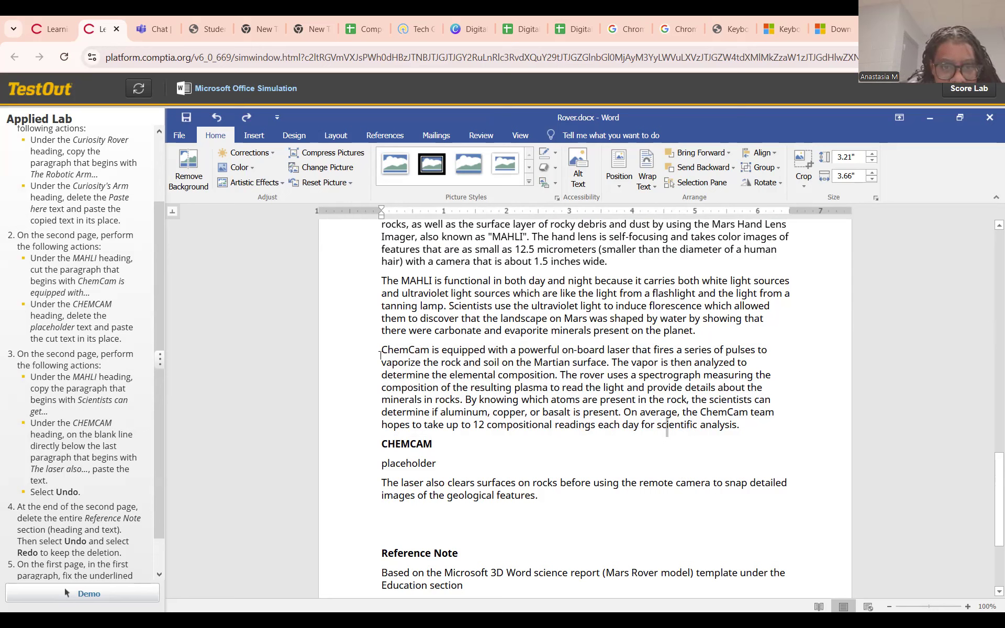
# Cut the paragraph beginning "ChemCam is equipped with" from under the MAHLI heading
pyautogui.moveTo(378, 353); pyautogui.dragTo(739, 422)
pyautogui.rightClick(730, 421)
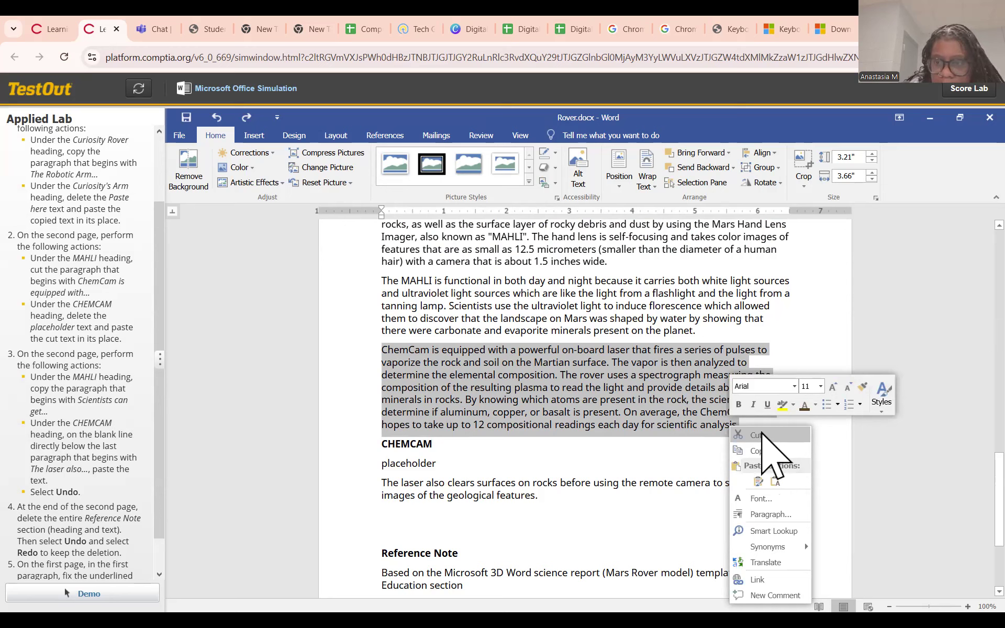
pyautogui.click(658, 404)
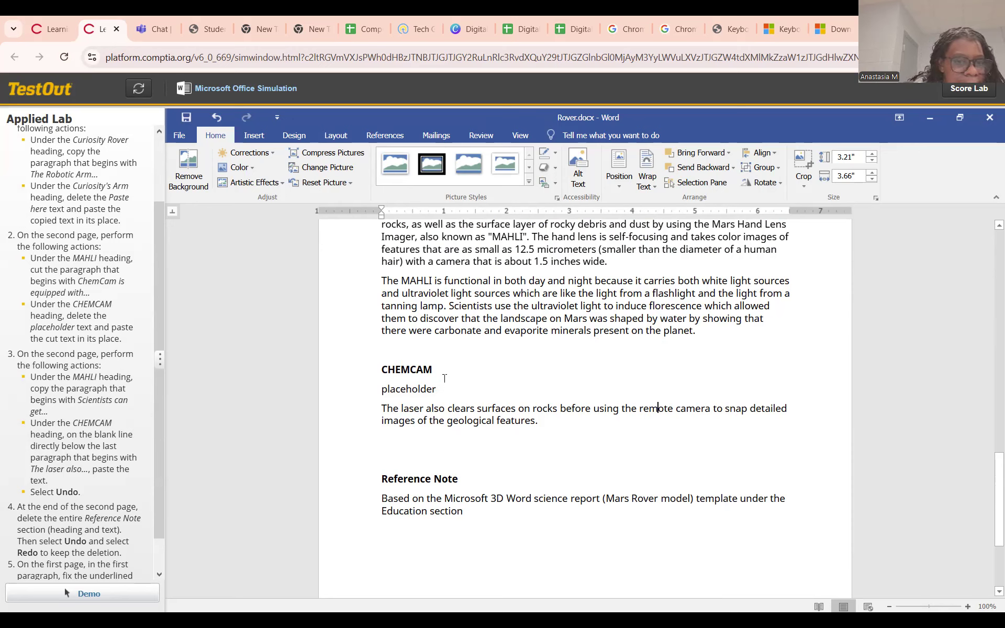
# Delete the "placeholder" text under the CHEMCAM heading and paste the cut ChemCam paragraph in its place
pyautogui.moveTo(442, 388); pyautogui.dragTo(368, 387)
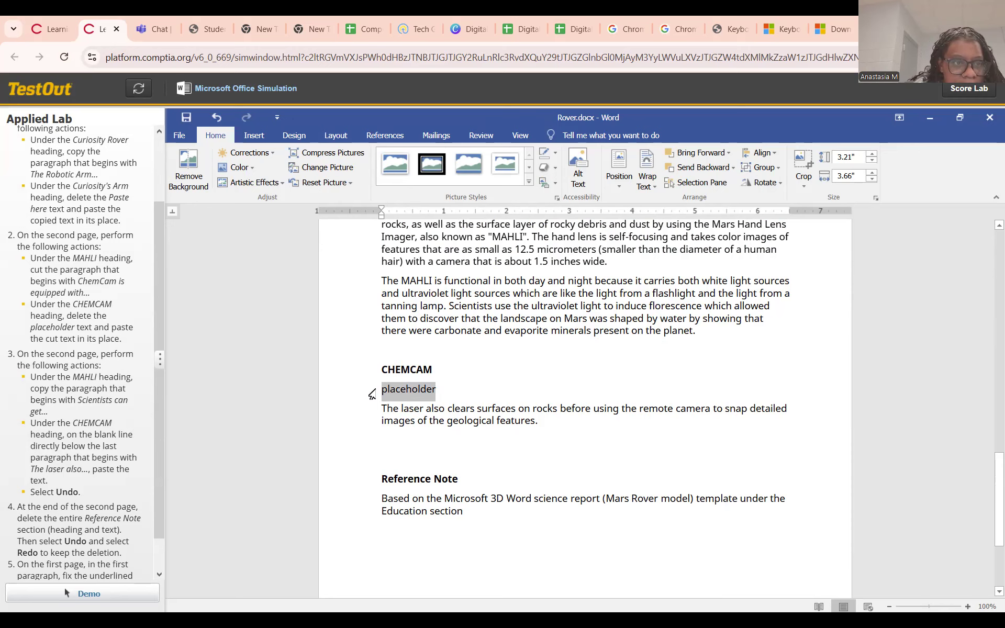
pyautogui.press('Delete')
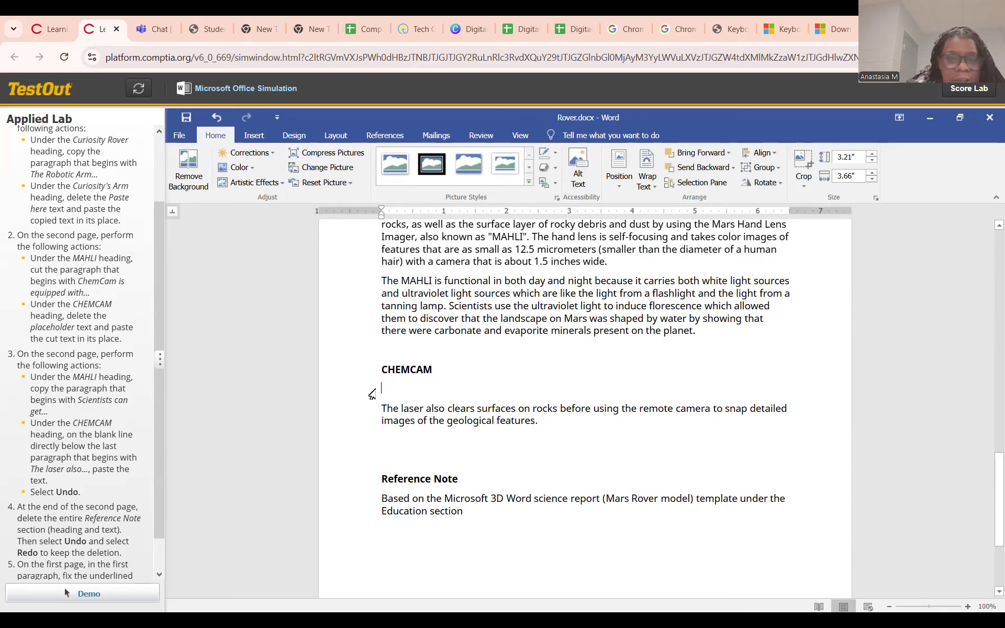
pyautogui.rightClick(391, 390)
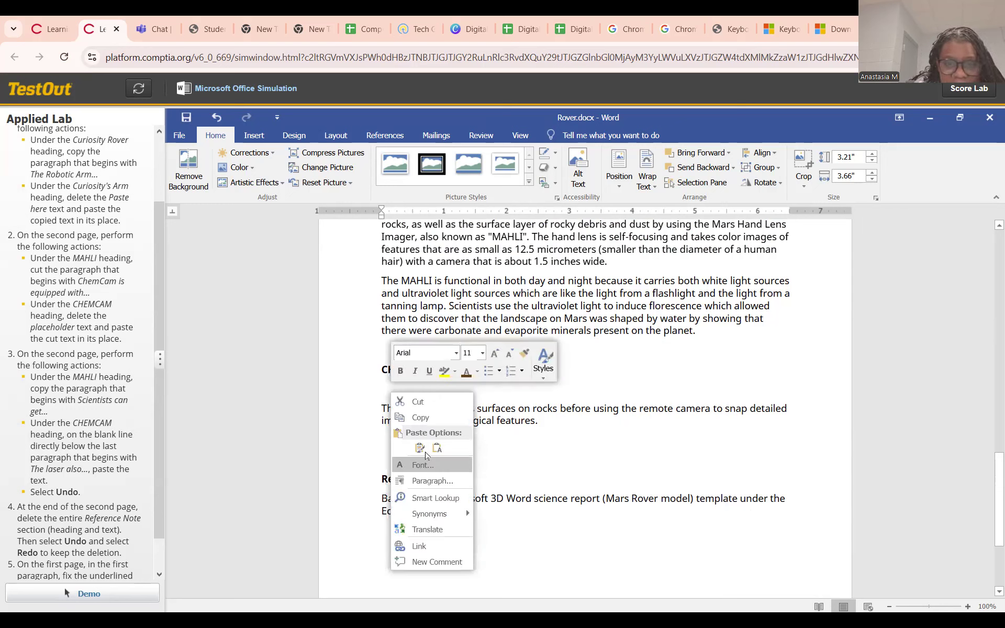
pyautogui.click(388, 409)
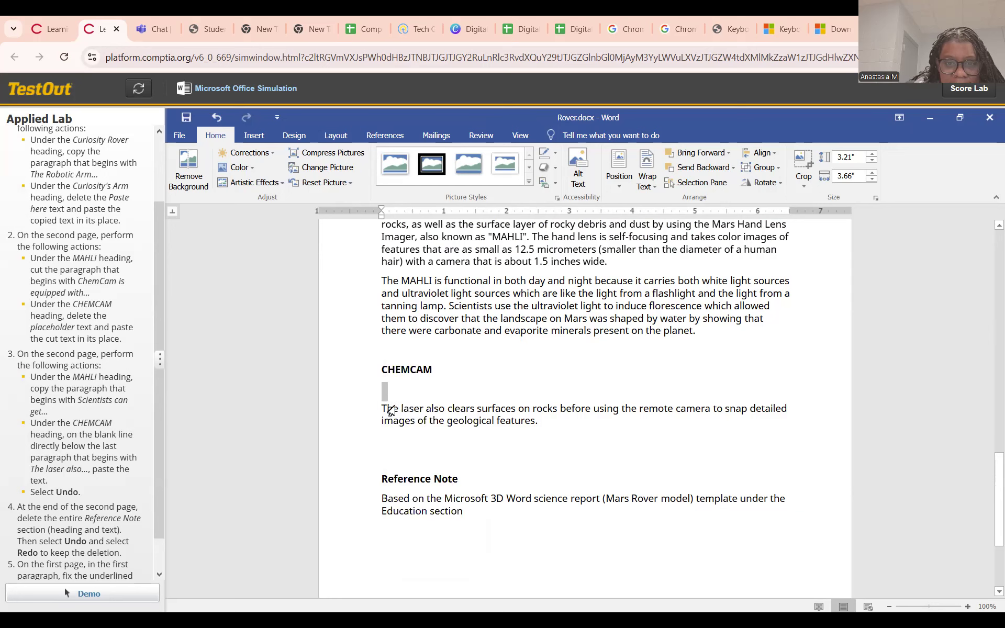
pyautogui.click(395, 388)
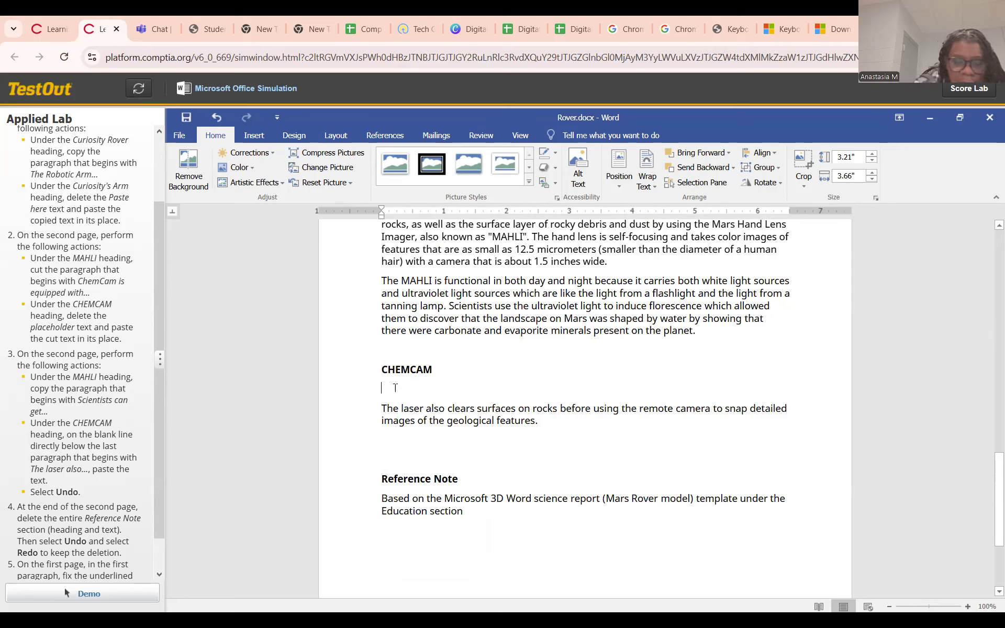
pyautogui.hotkey('ctrl', 'v')
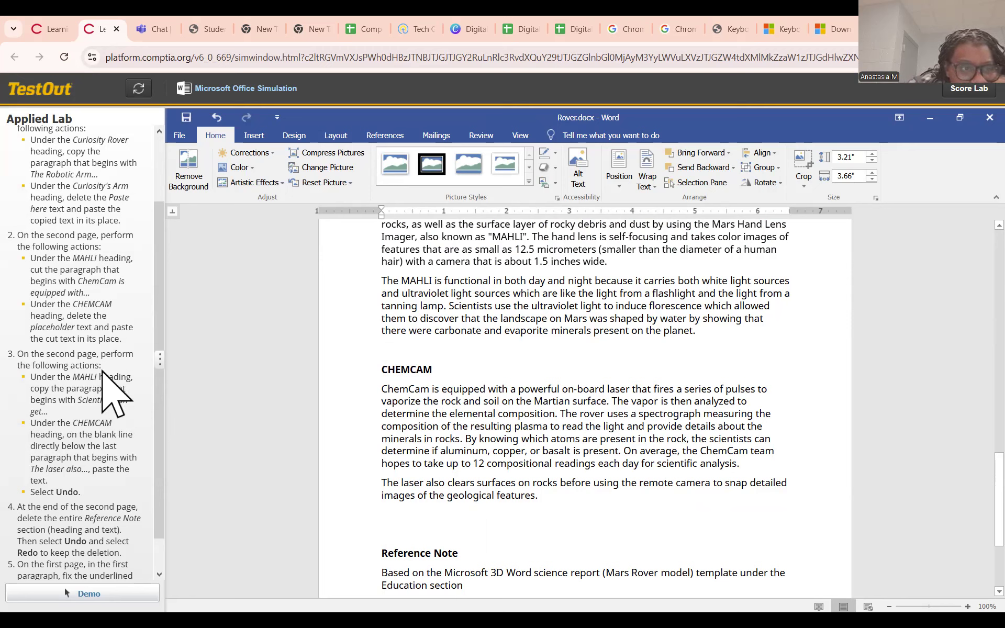
# Copy the whole paragraph beginning "Scientists can get" under the MAHLI heading
pyautogui.scroll(-1, 102, 372)
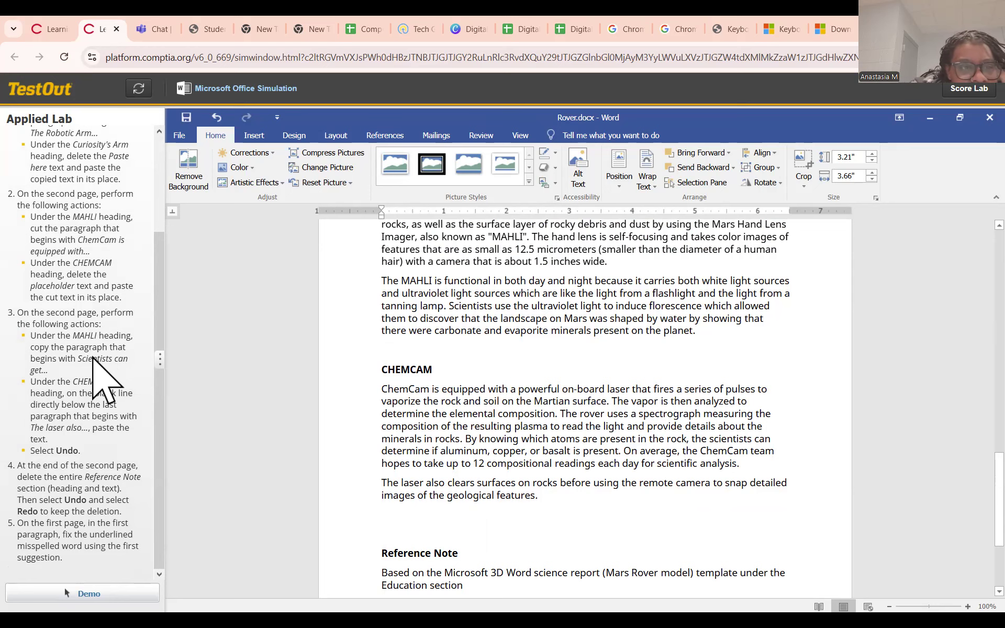
pyautogui.scroll(3, 421, 409)
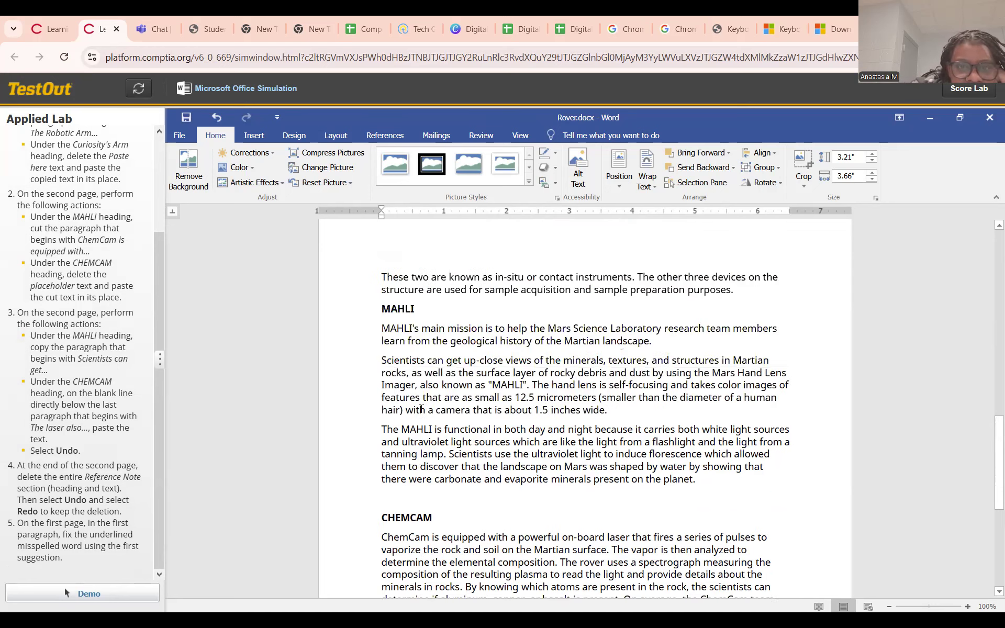
pyautogui.moveTo(397, 375); pyautogui.dragTo(476, 386)
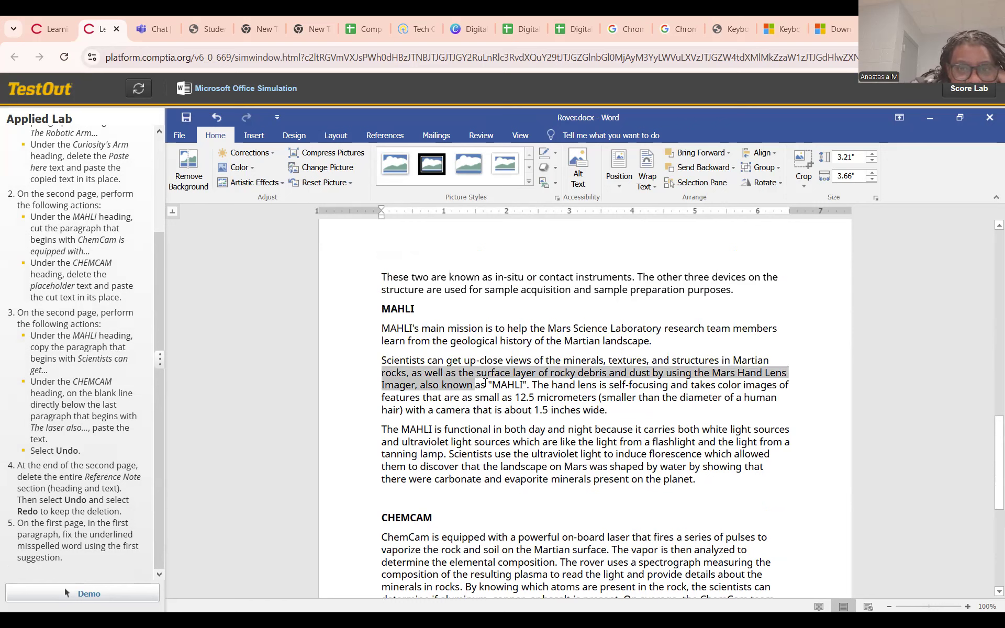
pyautogui.click(610, 414)
pyautogui.moveTo(610, 415); pyautogui.dragTo(374, 361)
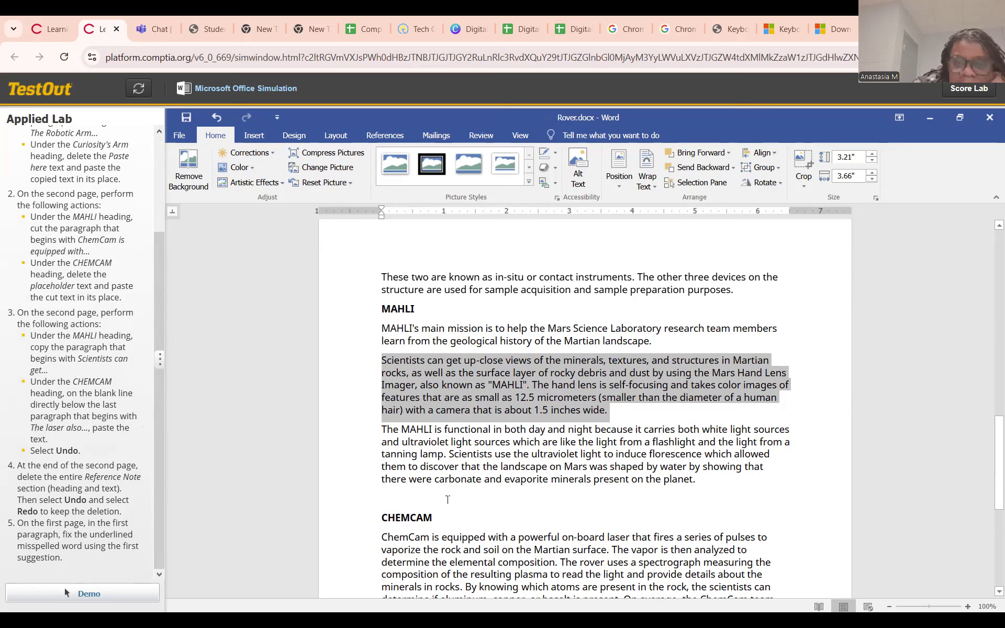
pyautogui.click(562, 538)
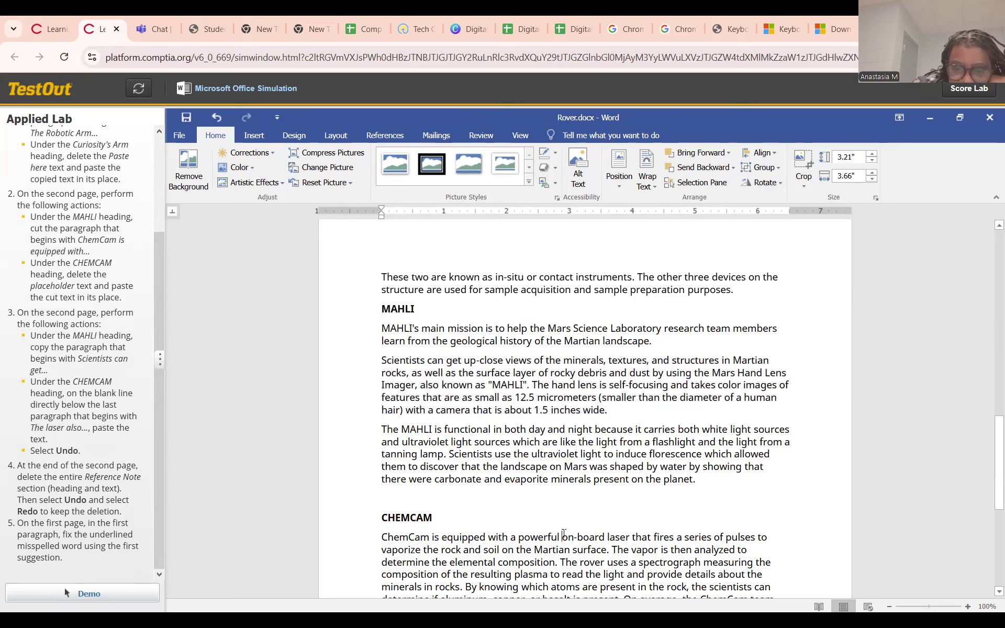
# Paste the copied text at the end of the CHEMCAM paragraph beginning "The laser also" and undo the paste
pyautogui.scroll(-2, 555, 533)
pyautogui.scroll(-2, 554, 533)
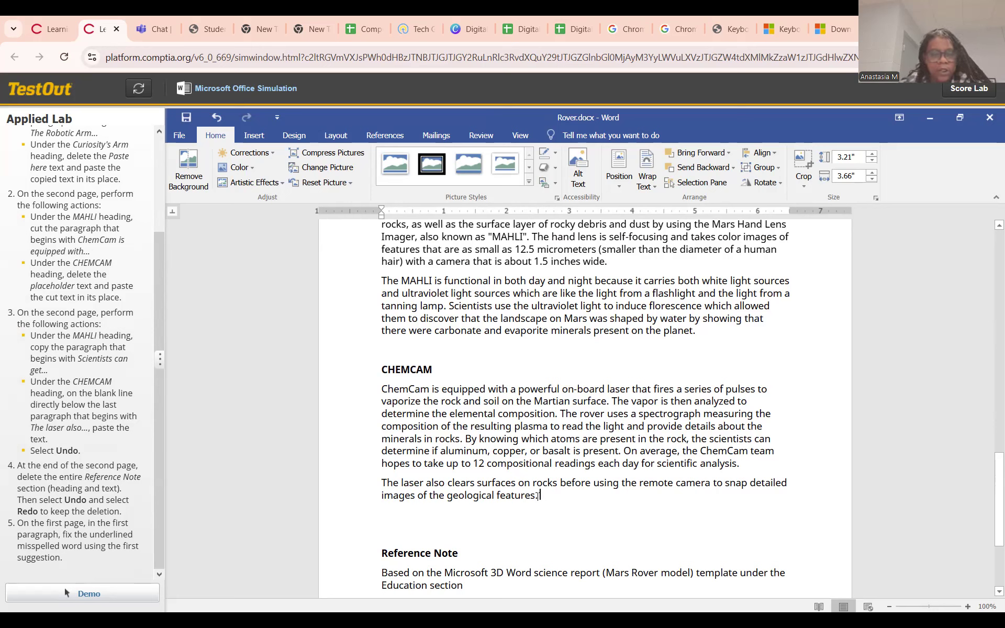
pyautogui.hotkey('ctrl', 'v')
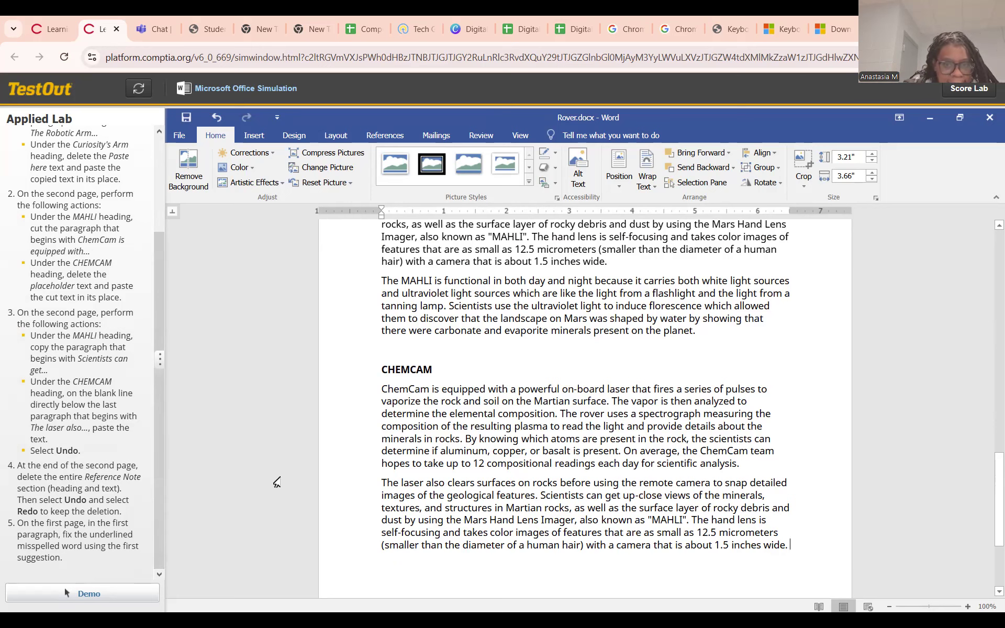
pyautogui.scroll(-2, 680, 539)
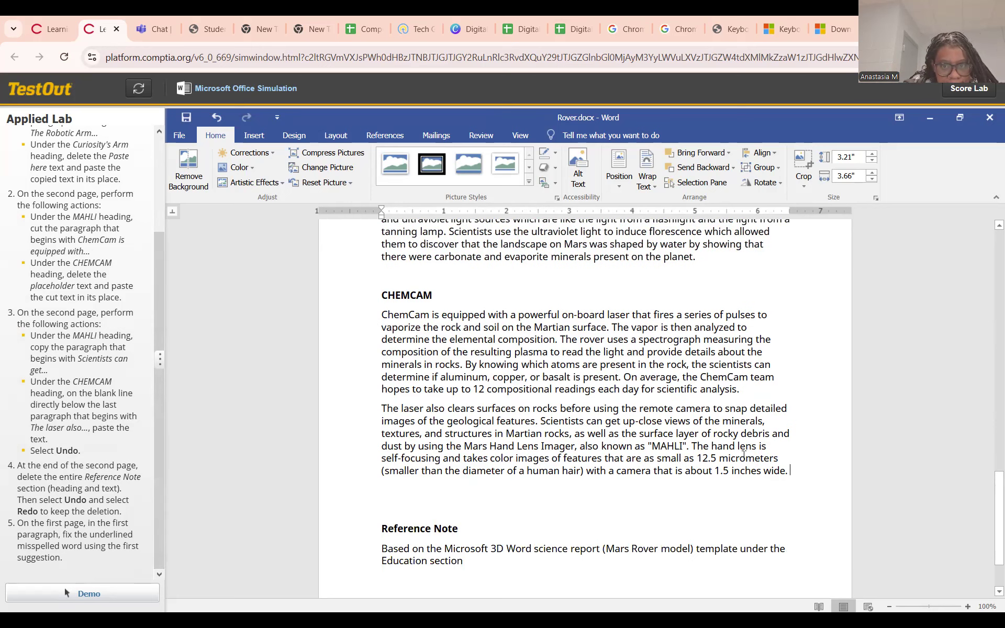
pyautogui.rightClick(796, 467)
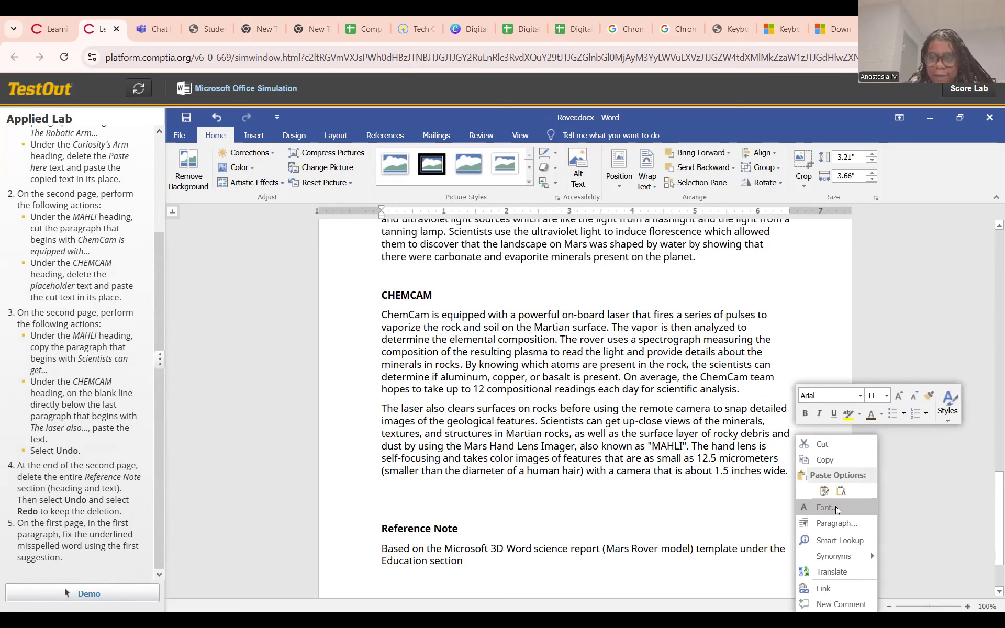
pyautogui.scroll(-2, 838, 527)
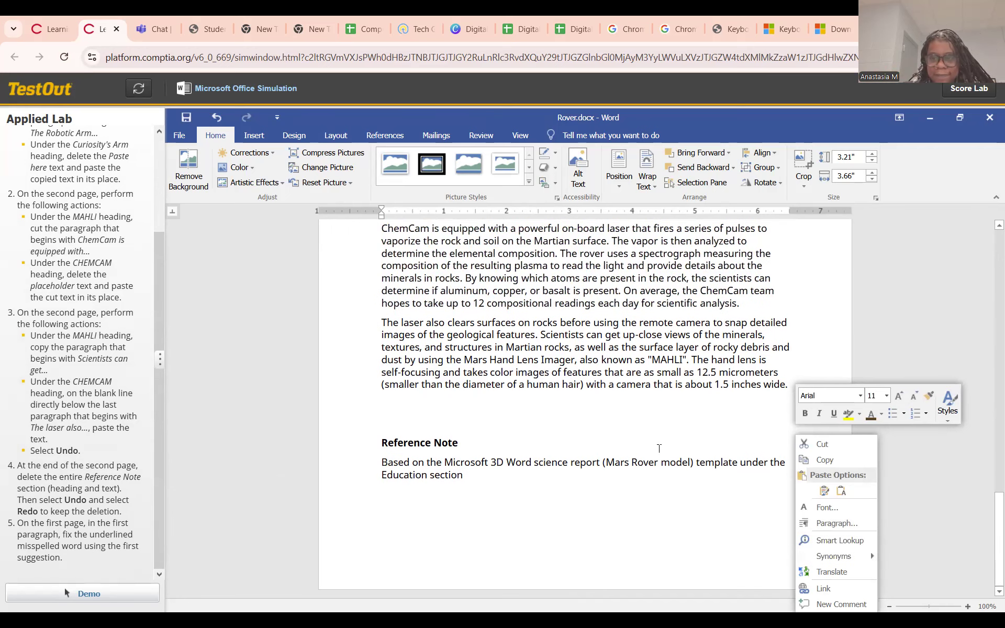
pyautogui.click(675, 414)
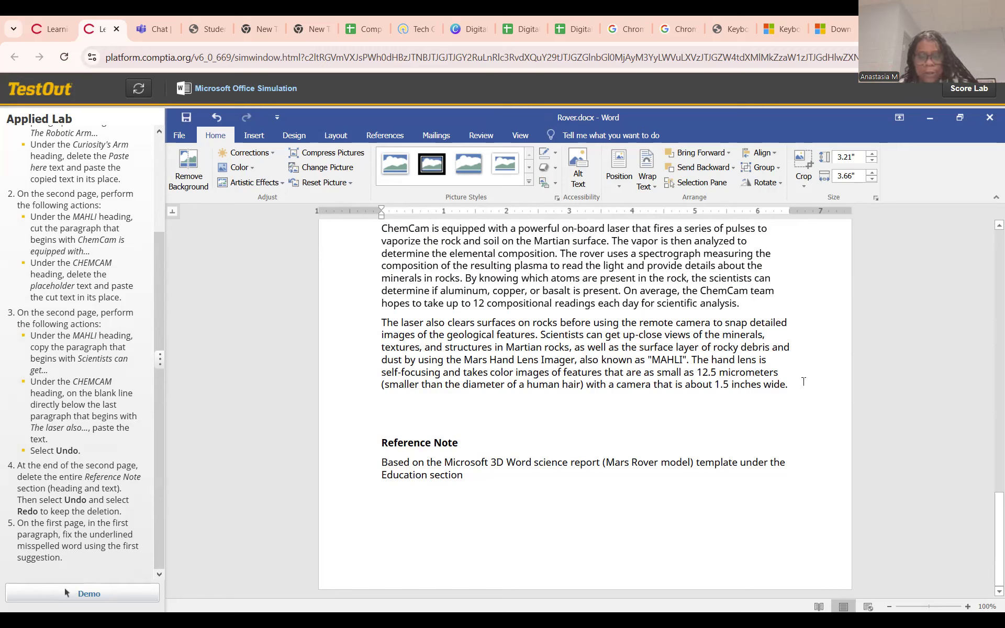
pyautogui.hotkey('ctrl', 'z')
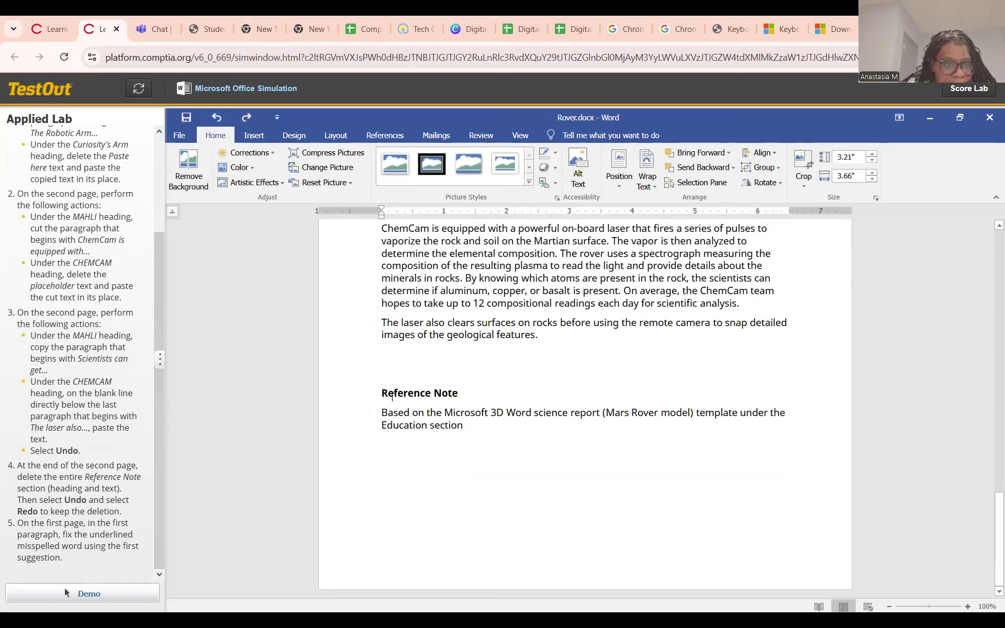
# Delete the entire Reference Note section, heading and text, at the end of the second page and undo the deletion
pyautogui.moveTo(380, 393); pyautogui.dragTo(466, 442)
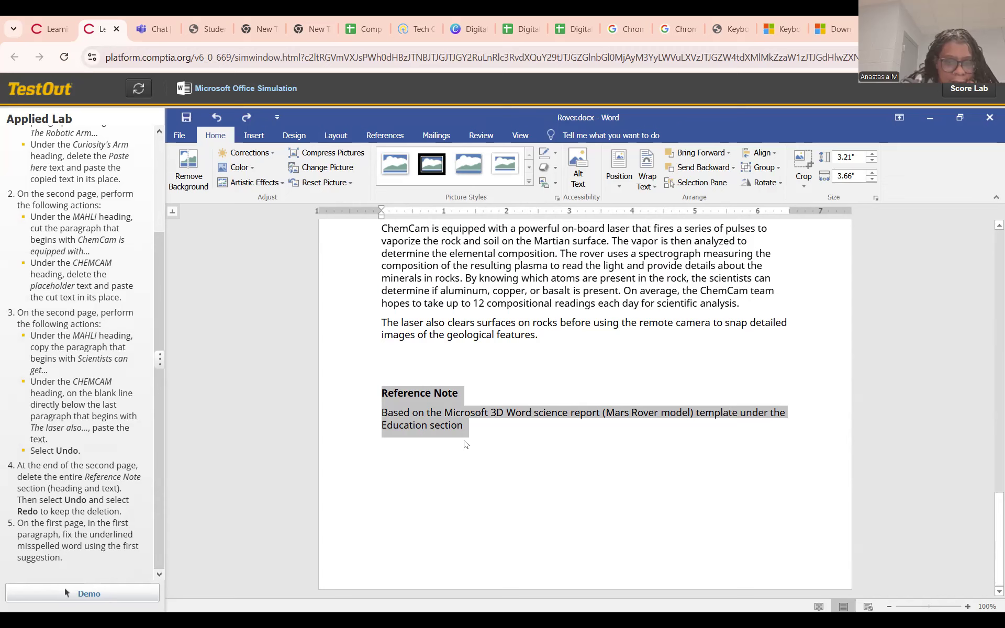
pyautogui.press('Delete')
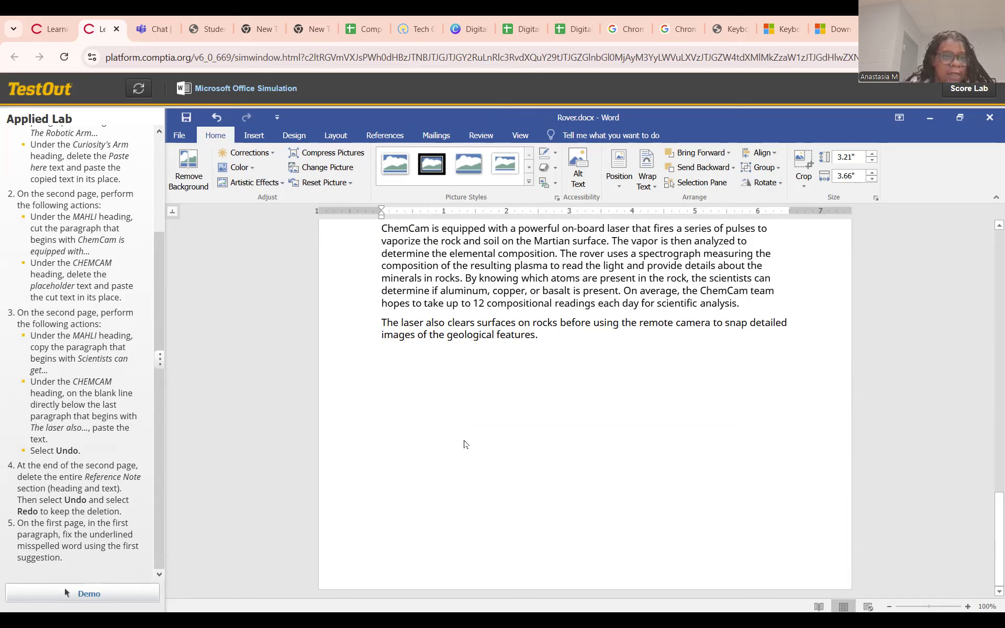
pyautogui.rightClick(440, 411)
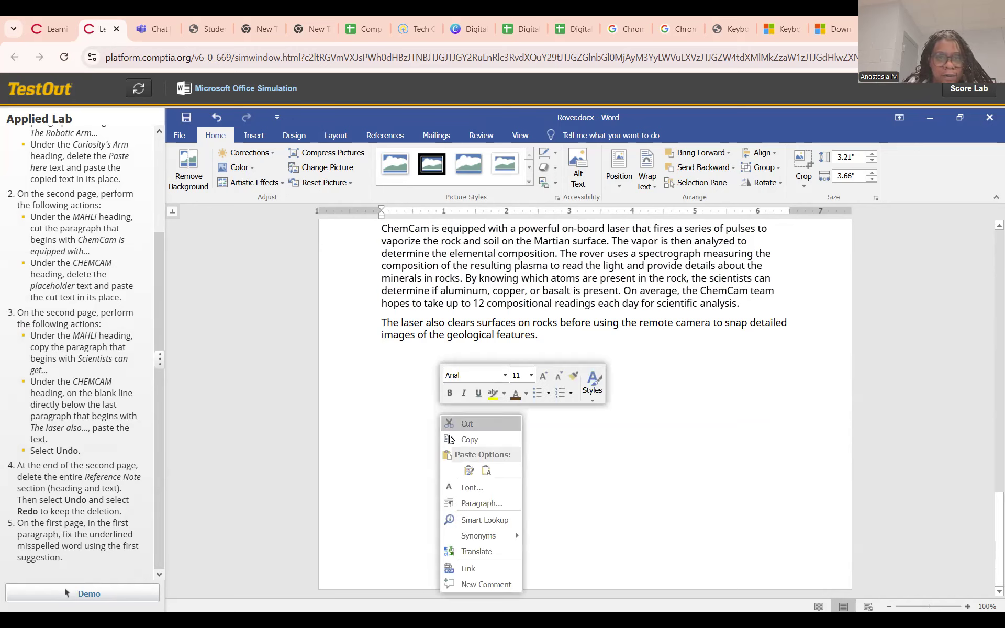
pyautogui.click(389, 428)
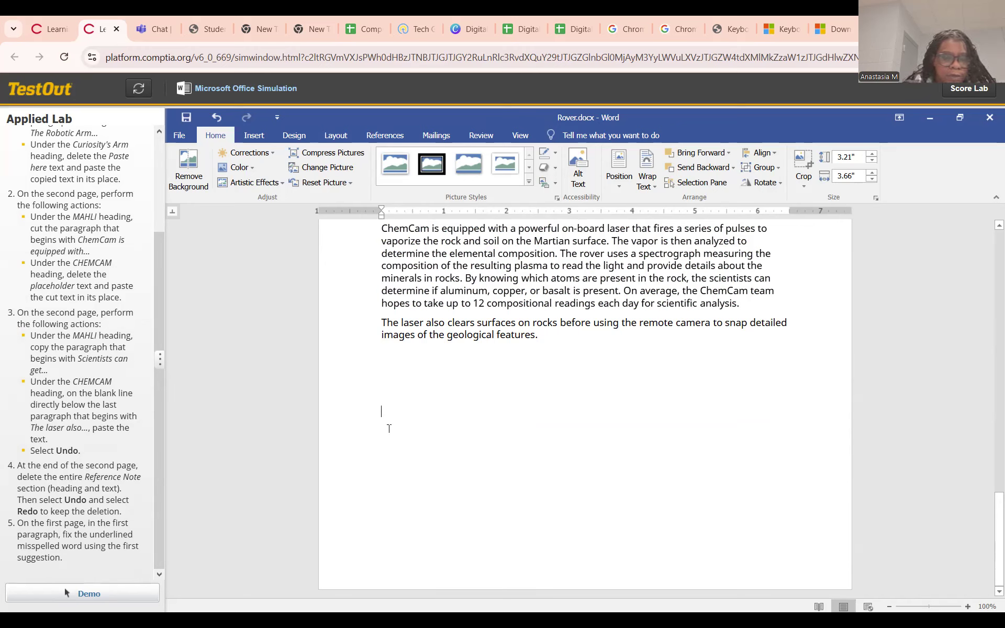
pyautogui.hotkey('ctrl', 'z')
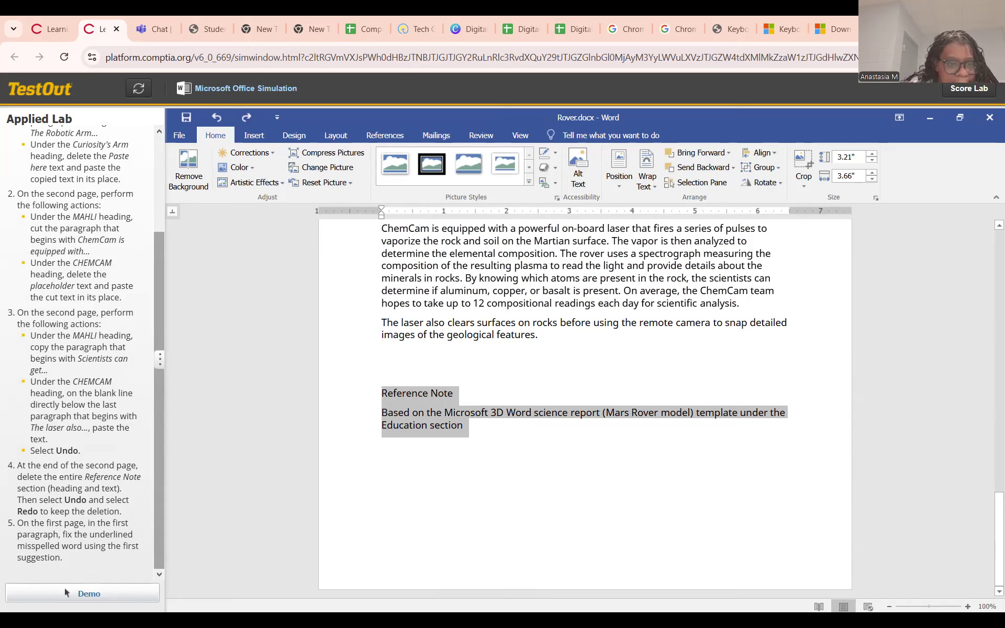
# Correct the misspelled word "dicsover" in the first paragraph under the Curiosity Rover heading with the first spelling suggestion, "discover"
pyautogui.scroll(3, 568, 473)
pyautogui.scroll(15, 568, 472)
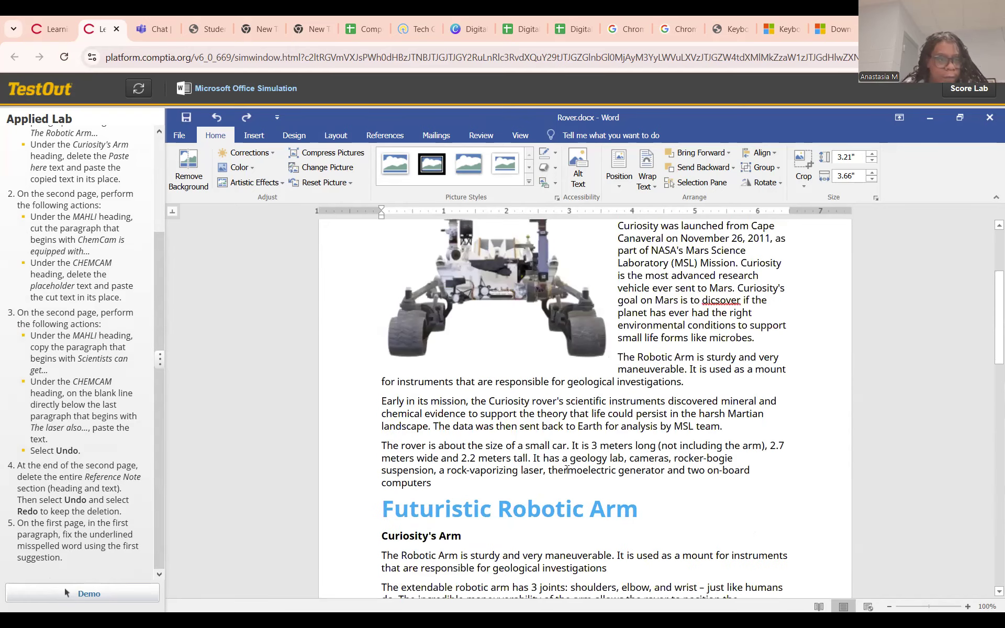
pyautogui.scroll(3, 567, 469)
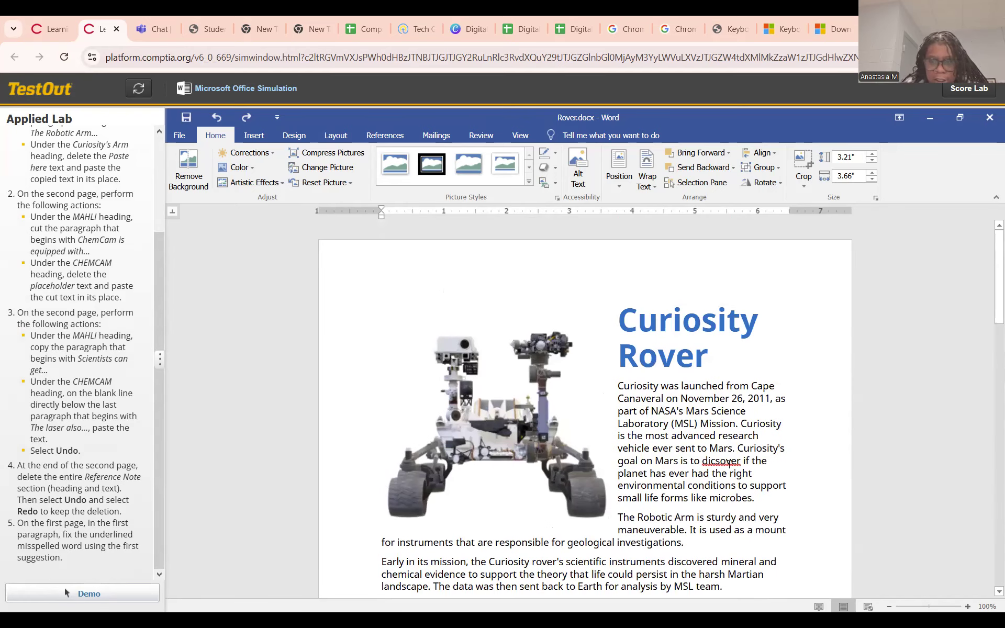
pyautogui.click(727, 461)
pyautogui.rightClick(727, 461)
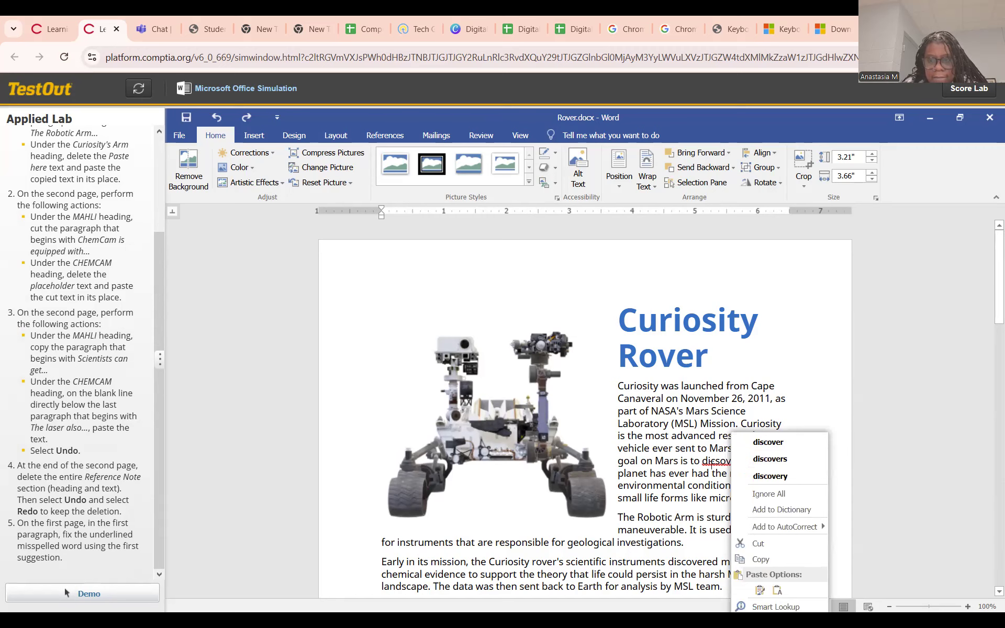
pyautogui.rightClick(713, 461)
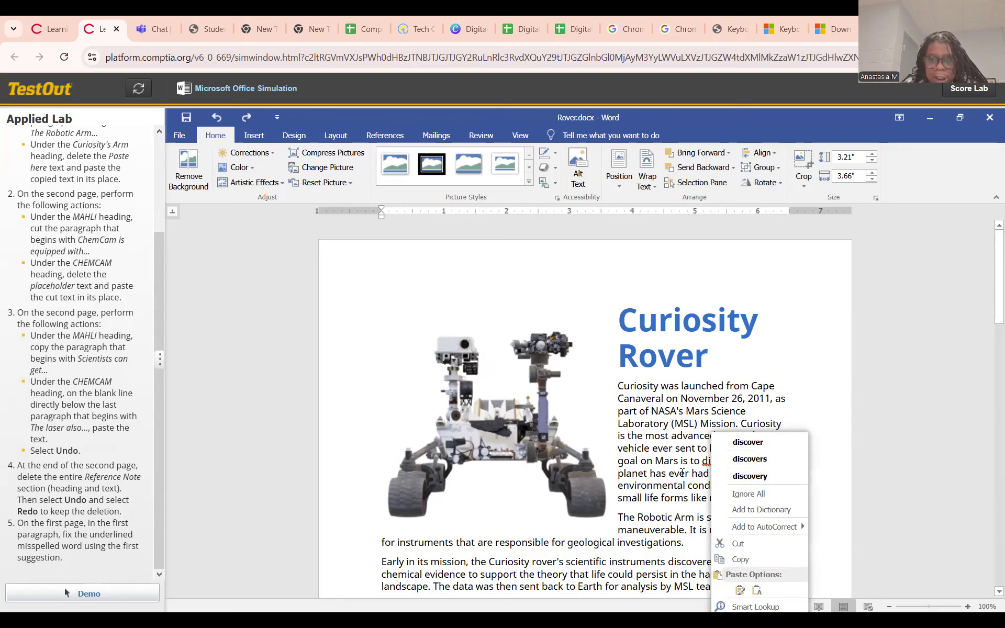
pyautogui.click(708, 448)
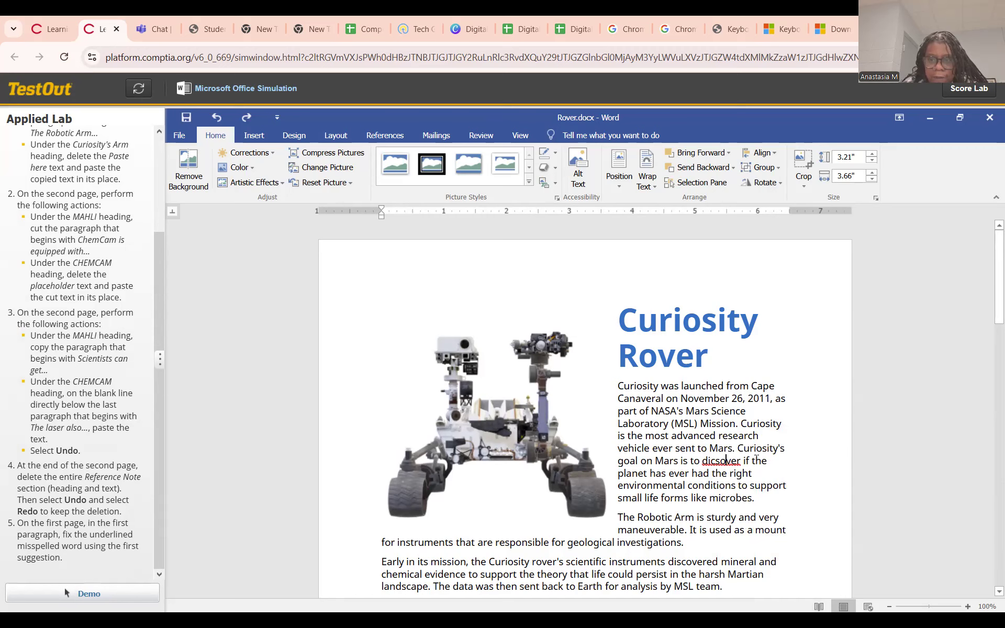
pyautogui.doubleClick(733, 461)
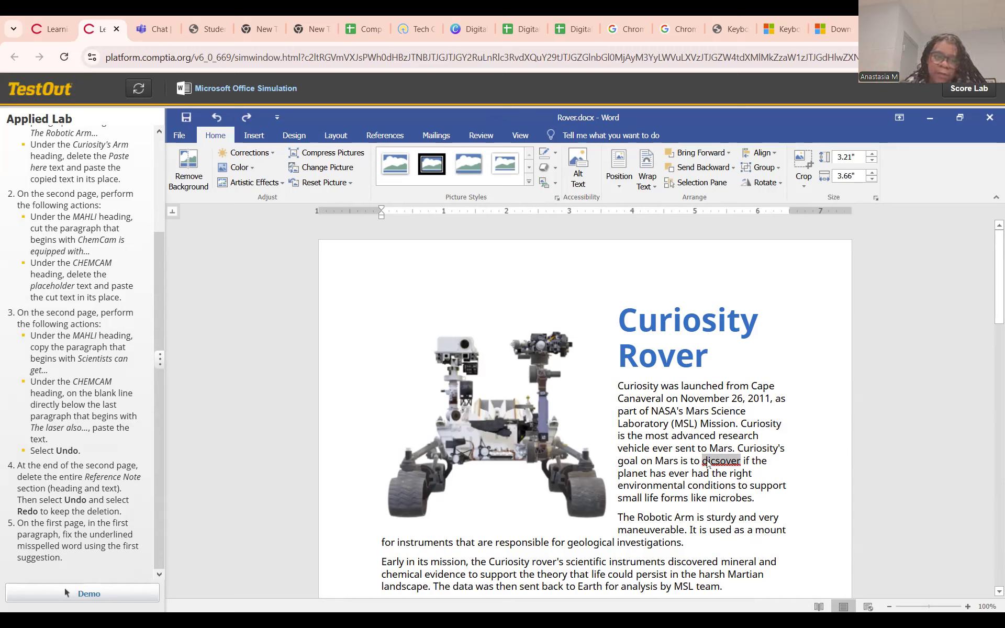
pyautogui.click(731, 461)
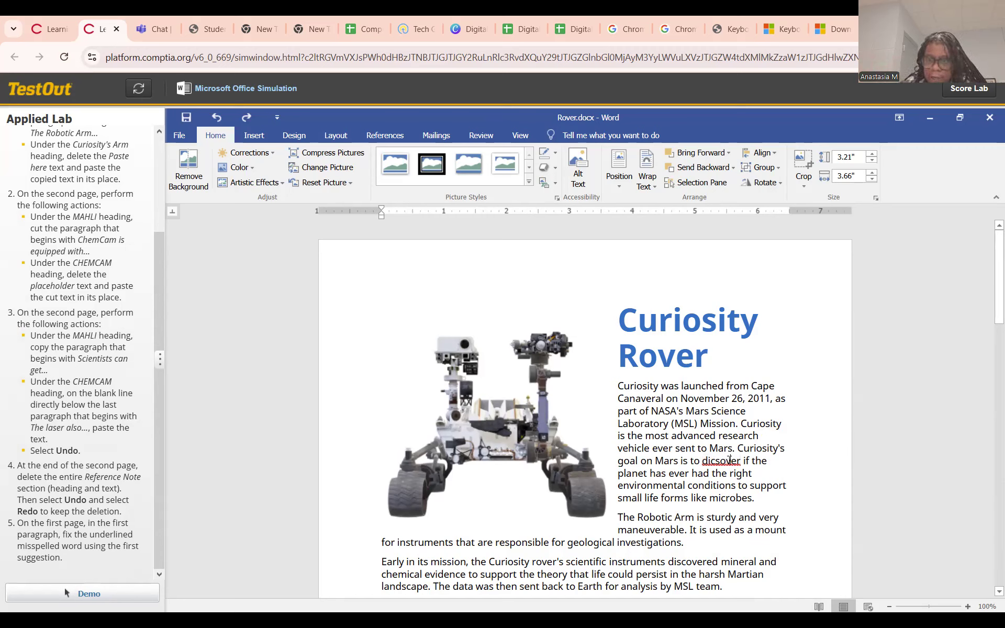
pyautogui.rightClick(730, 460)
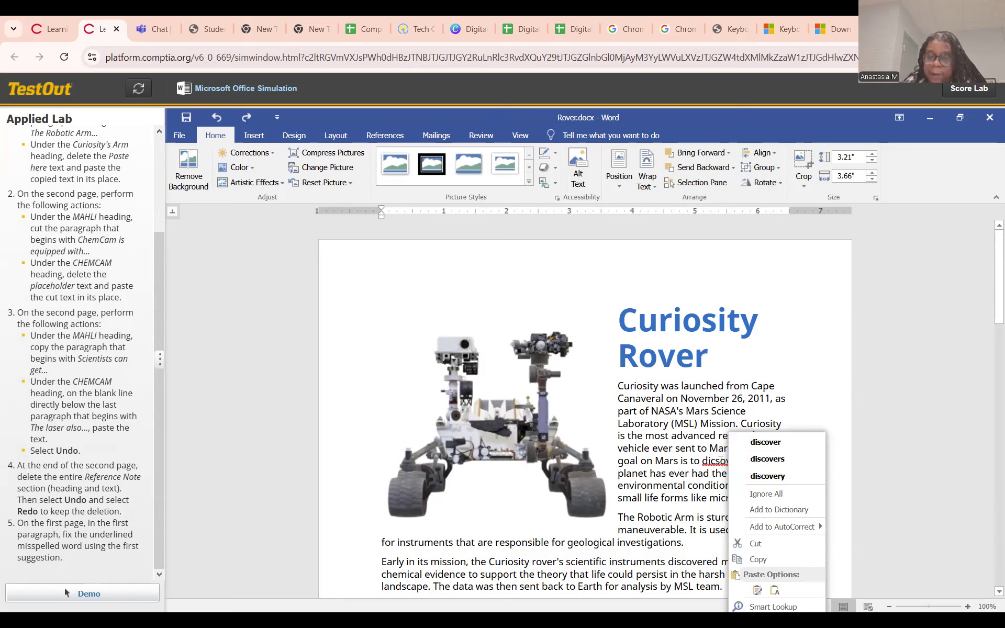
pyautogui.click(766, 443)
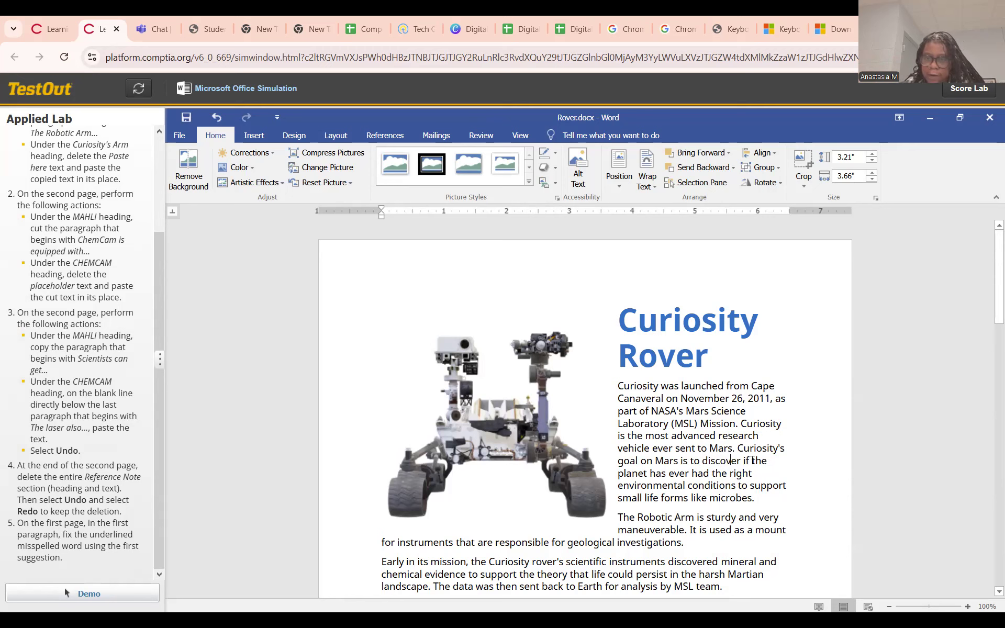
# Submit the lab for scoring, then read the lab report through to the end of its explanation and close it
pyautogui.scroll(-2, 737, 464)
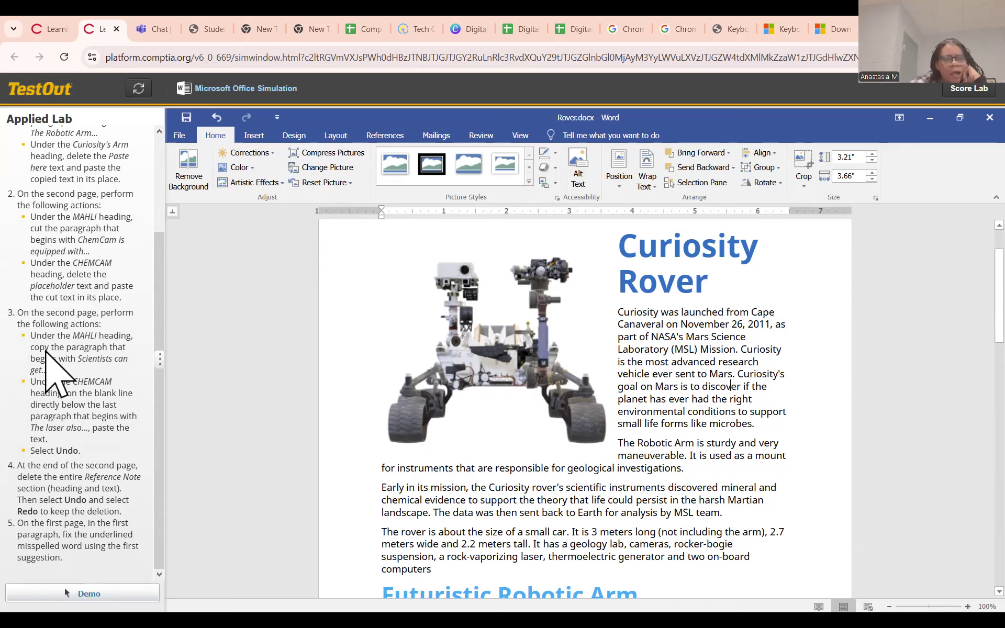
pyautogui.scroll(-3, 713, 394)
pyautogui.scroll(-10, 538, 444)
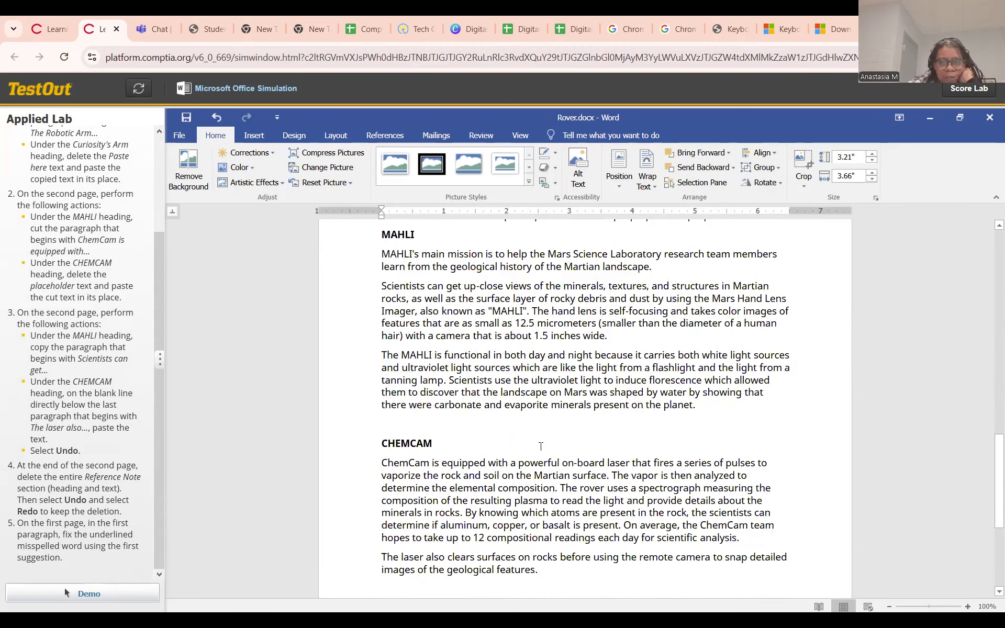
pyautogui.scroll(-4, 419, 372)
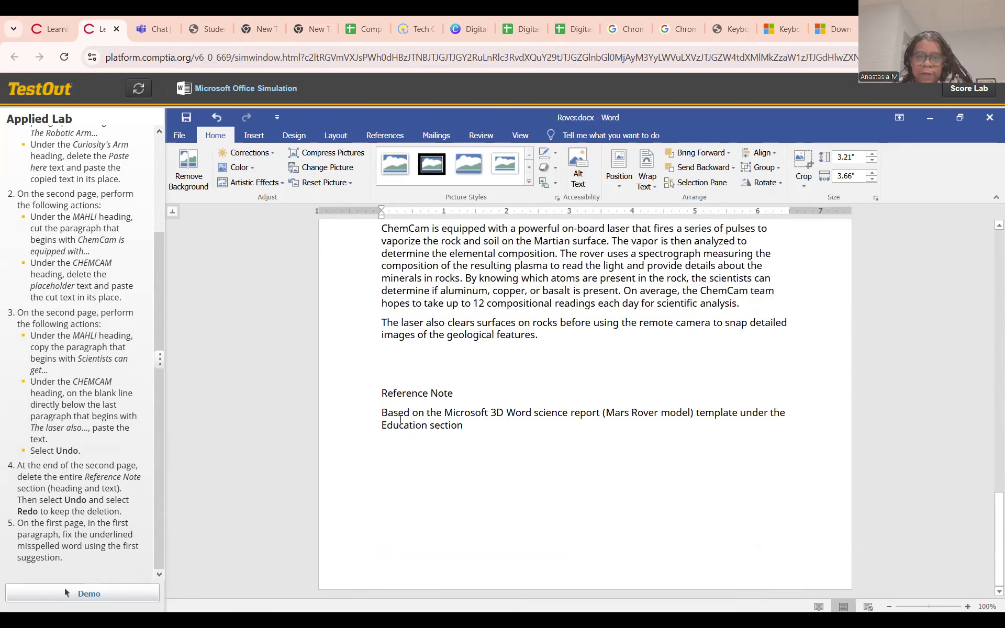
pyautogui.click(963, 88)
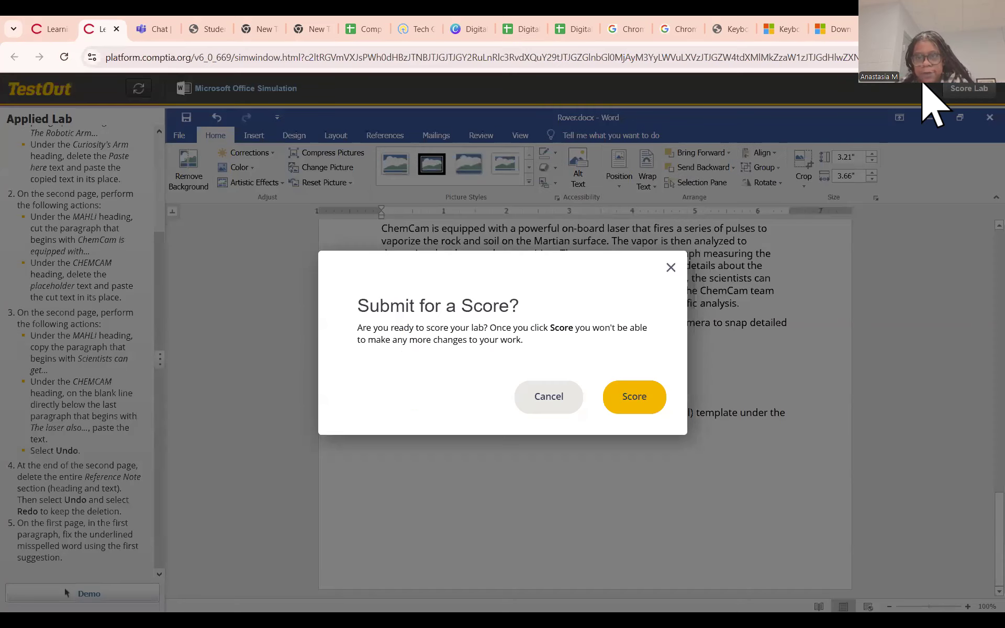
pyautogui.click(641, 402)
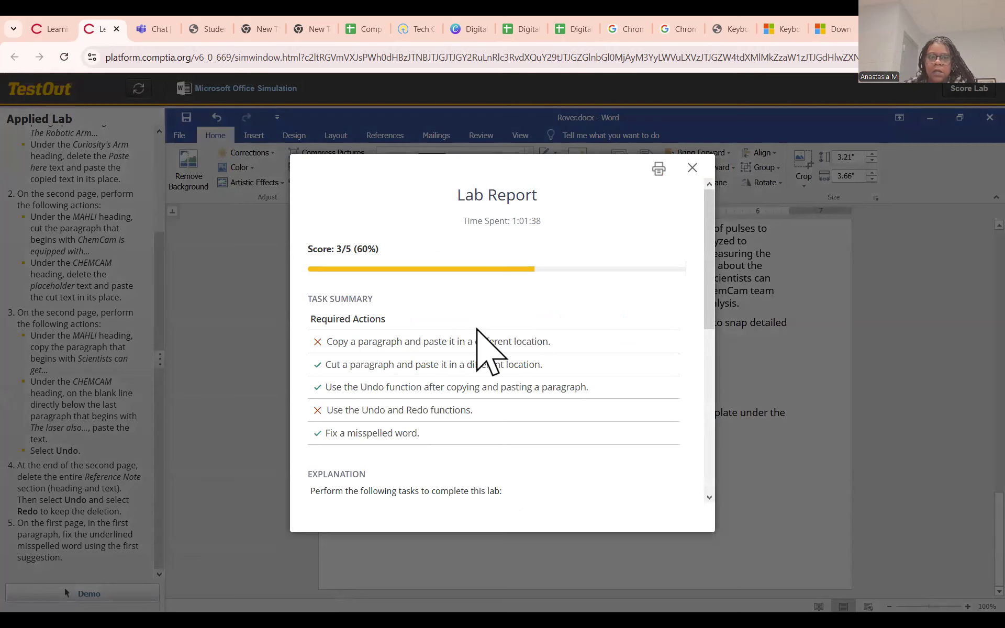
pyautogui.scroll(-10, 477, 345)
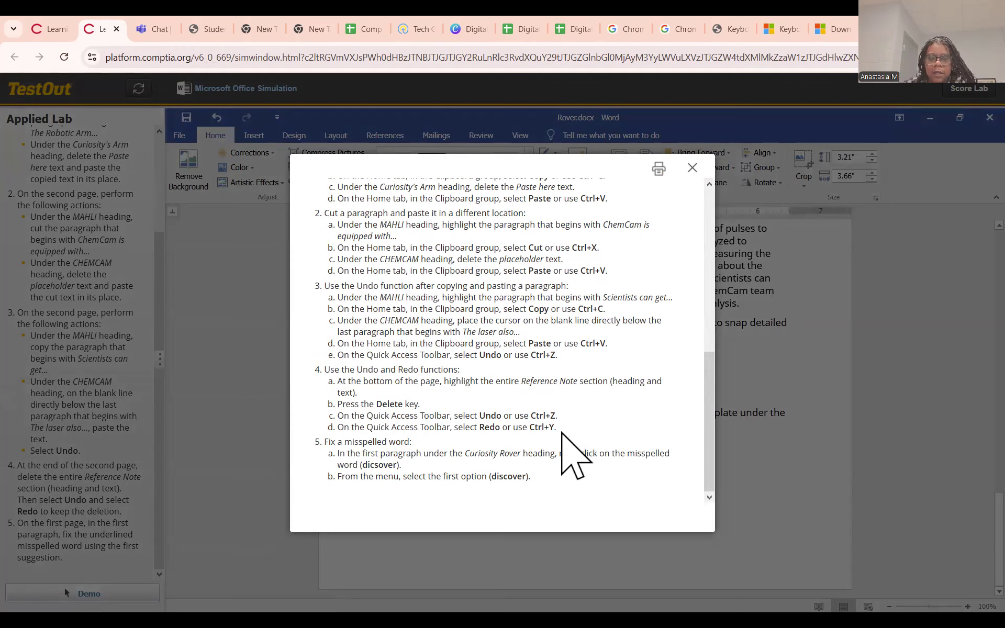
pyautogui.click(693, 168)
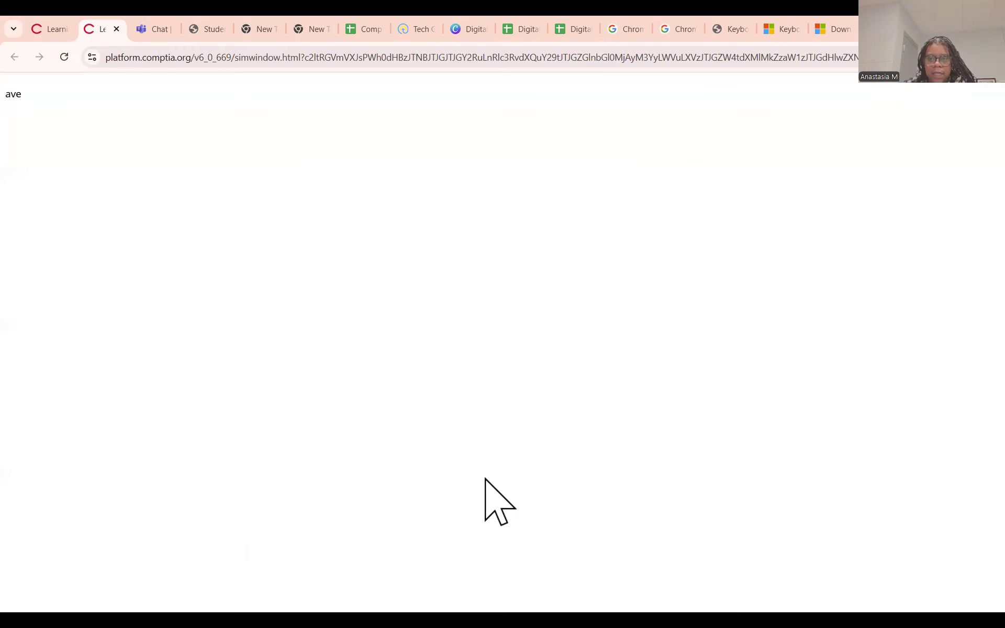